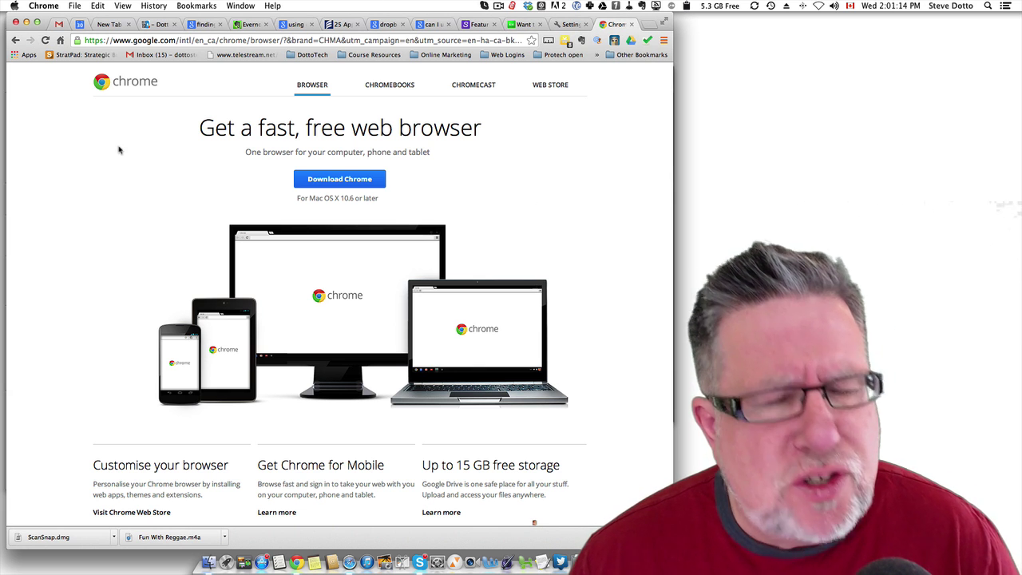
Open Chrome's preferences and go to the installed extensions page at chrome://extensions.
scroll(119, 150, "down", 1)
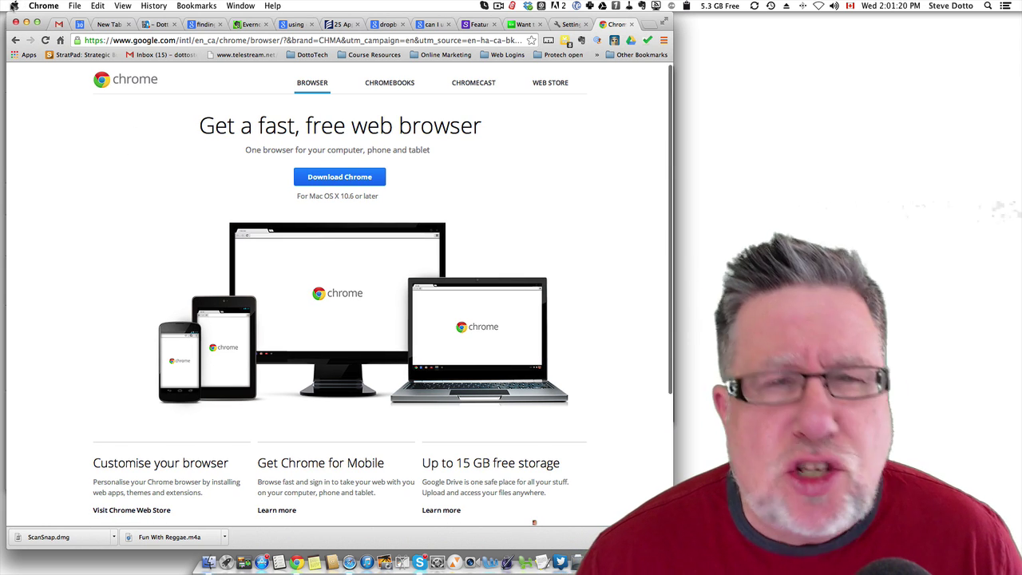
left_click(14, 5)
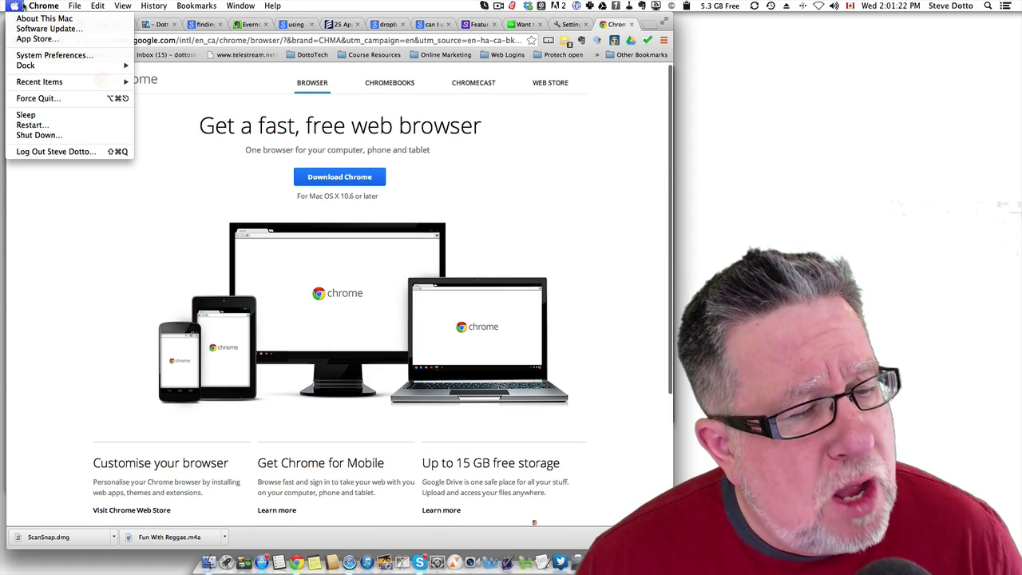
mouse_move(43, 5)
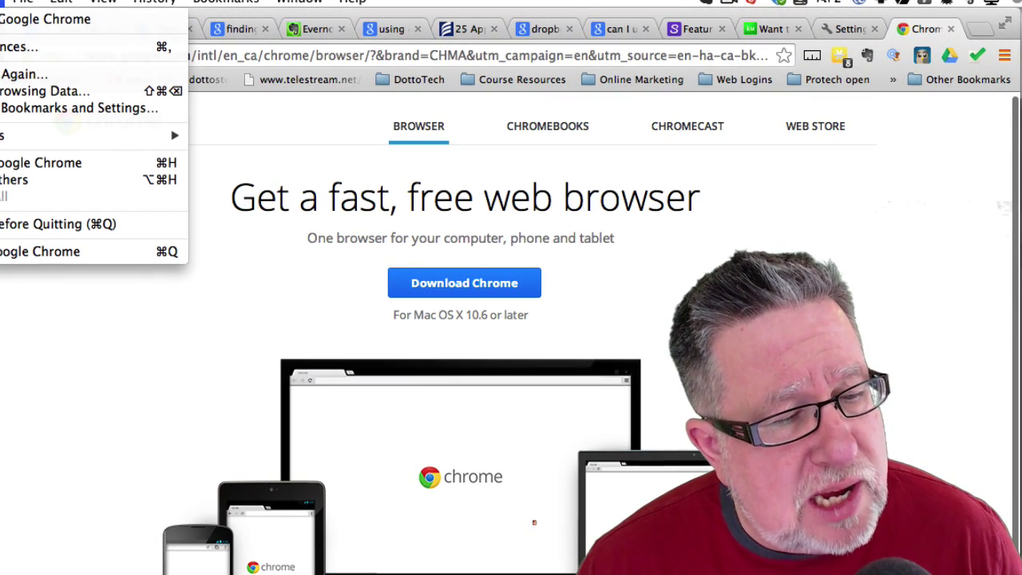
left_click(20, 46)
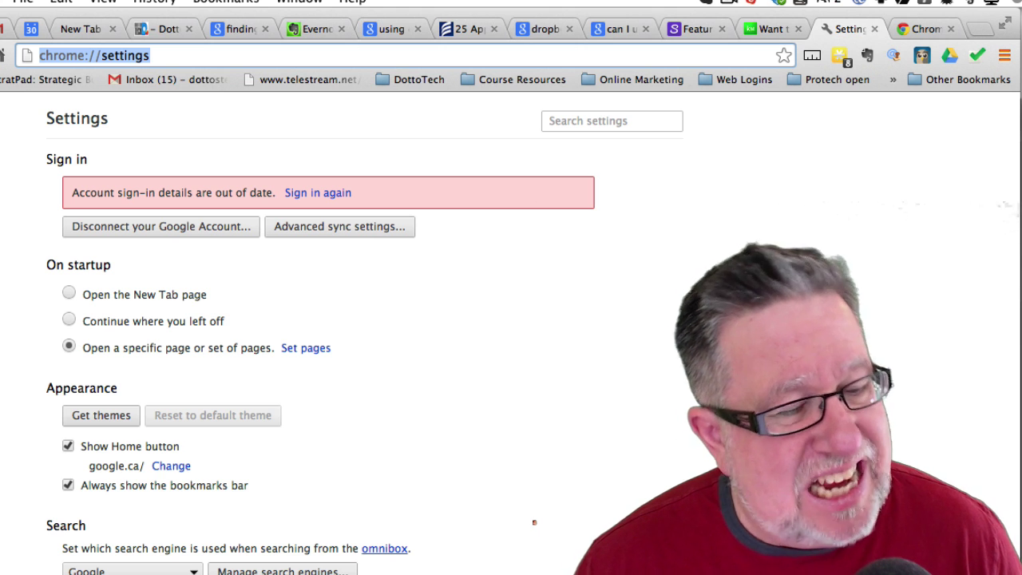
type("chrome://extensions")
key("Return")
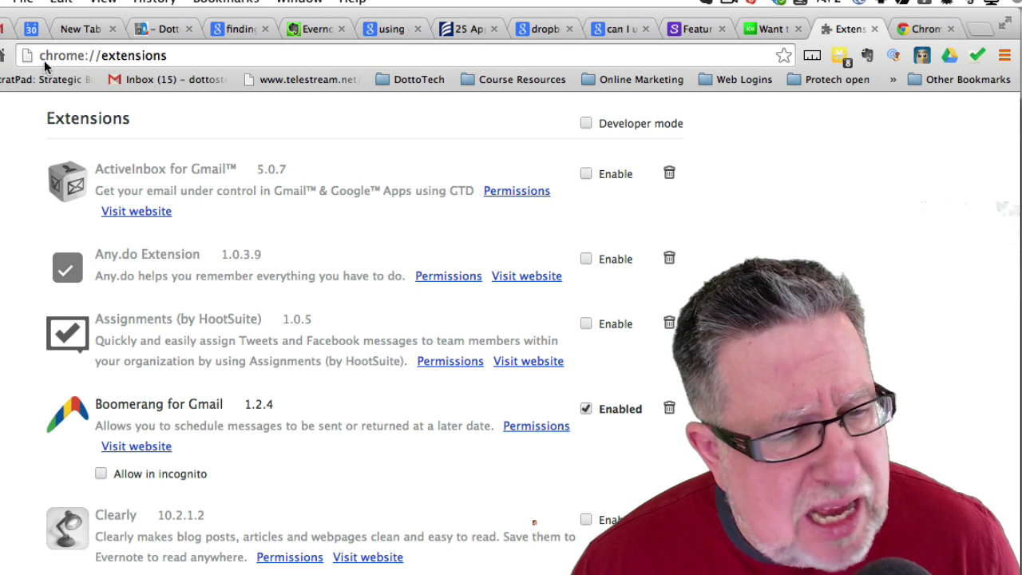
Skim the whole list of installed Chrome extensions and return to its beginning.
scroll(534, 522, "down", 10)
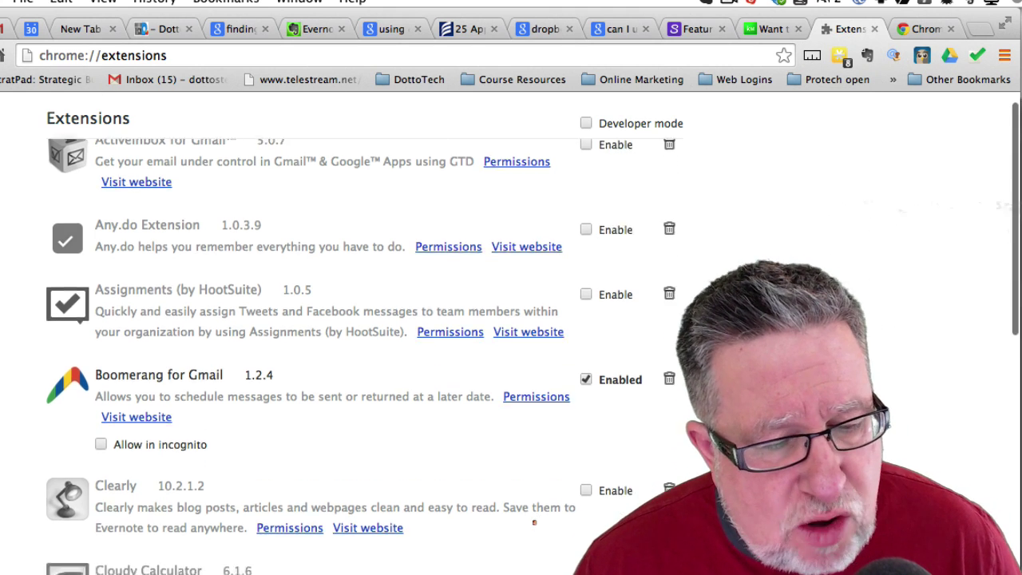
scroll(534, 522, "down", 10)
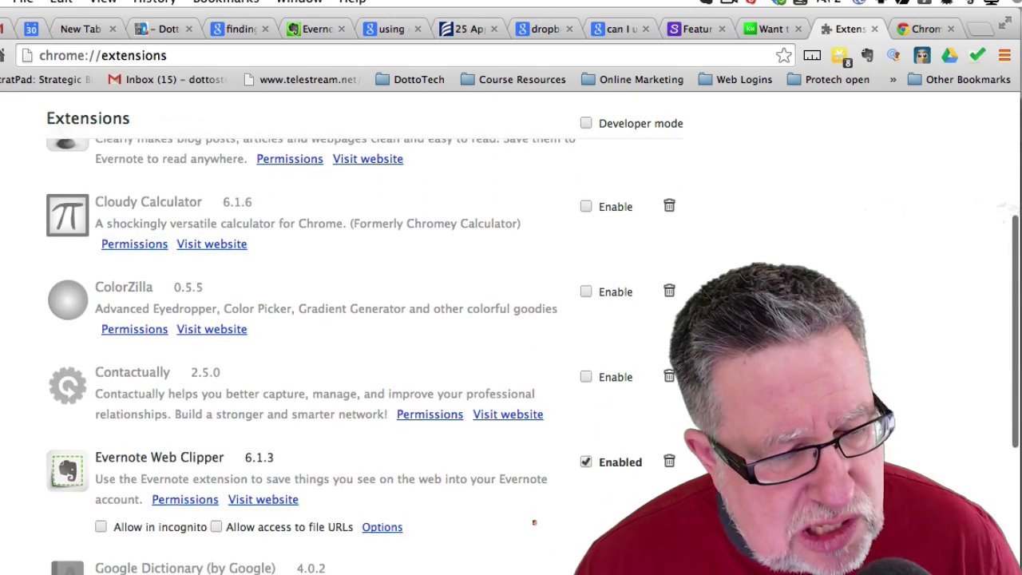
scroll(534, 522, "down", 10)
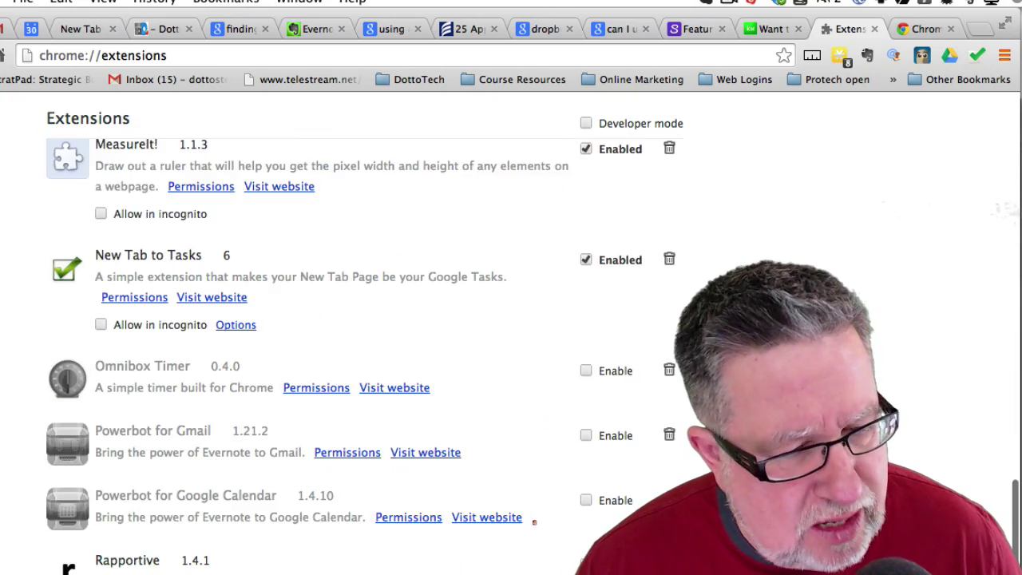
scroll(534, 522, "down", 2)
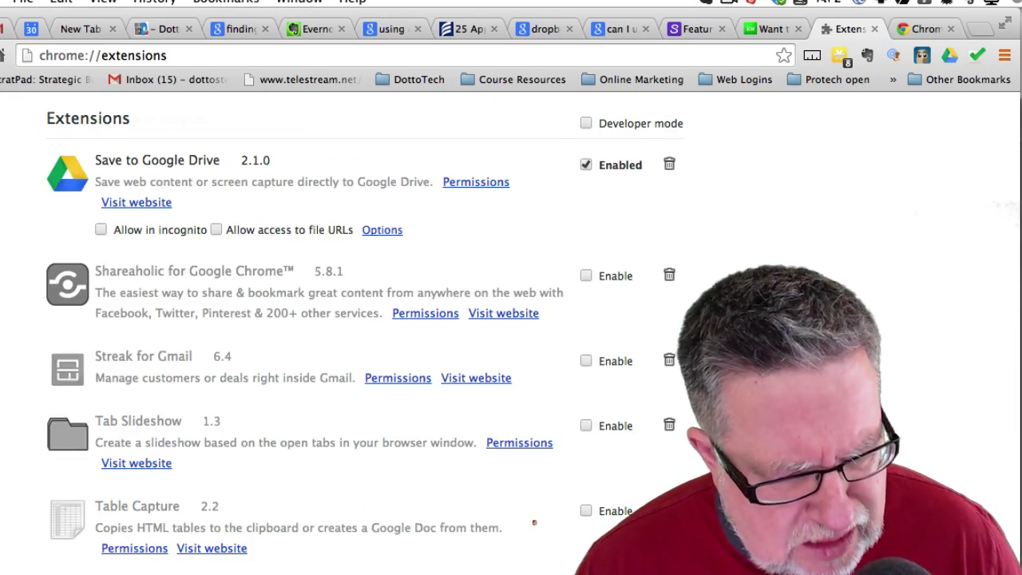
scroll(534, 522, "up", 10)
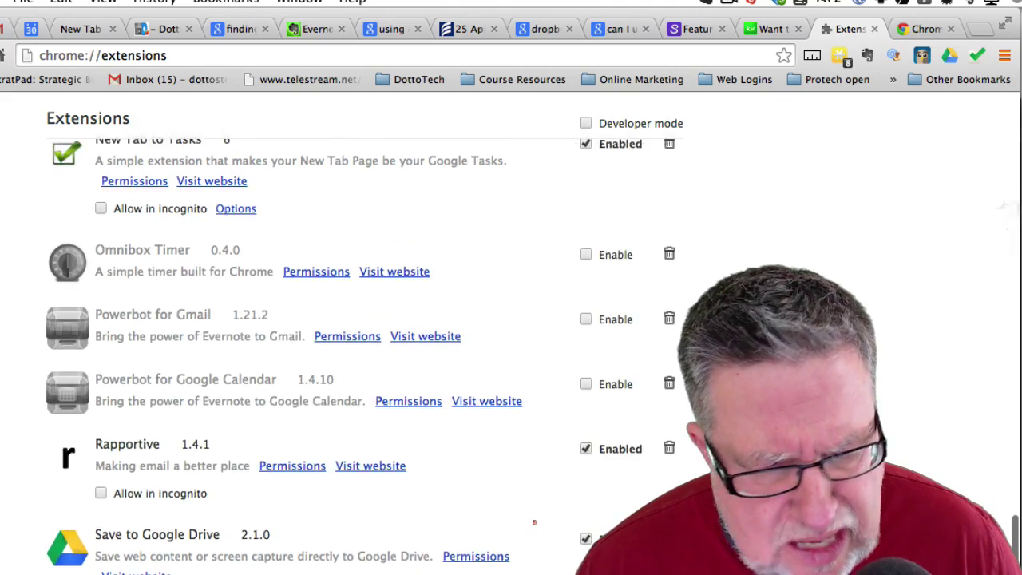
scroll(535, 522, "up", 10)
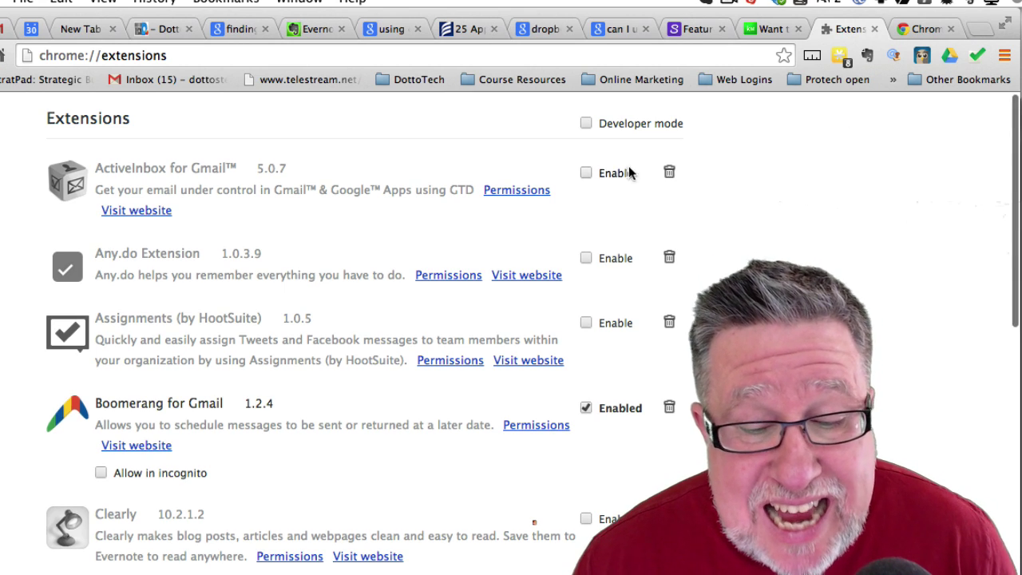
Enable the ActiveInbox for Gmail extension and disable it again.
left_click(588, 174)
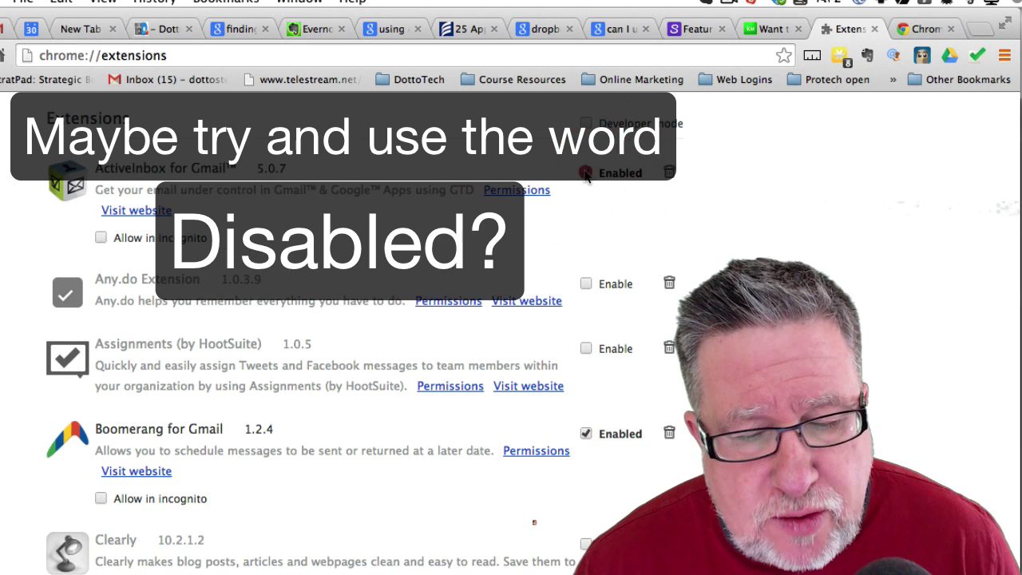
left_click(588, 174)
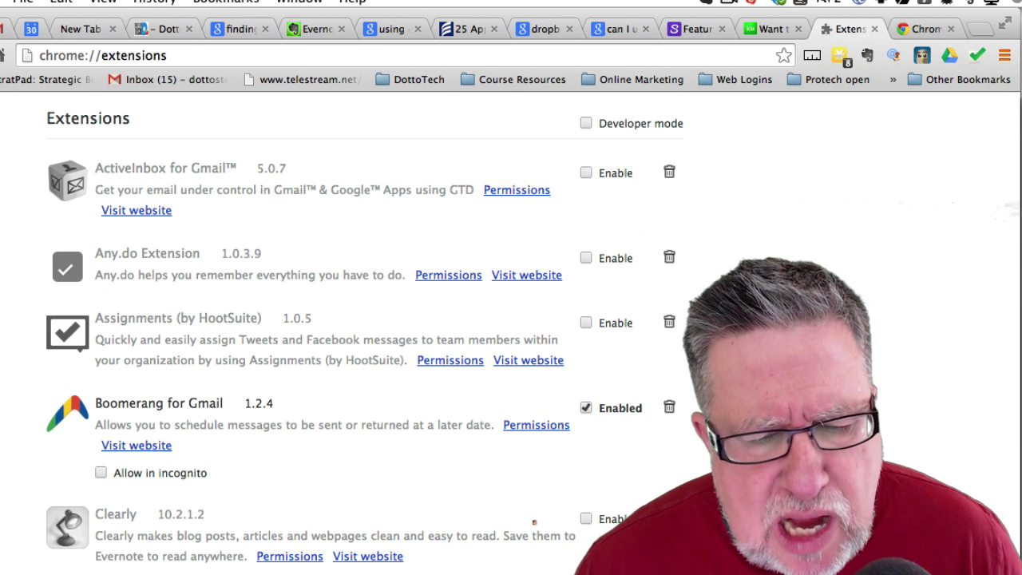
Examine which of the installed Chrome extensions are enabled and which are disabled, from ActiveInbox for Gmail through Table Capture.
scroll(714, 204, "down", 2)
scroll(511, 327, "down", 2)
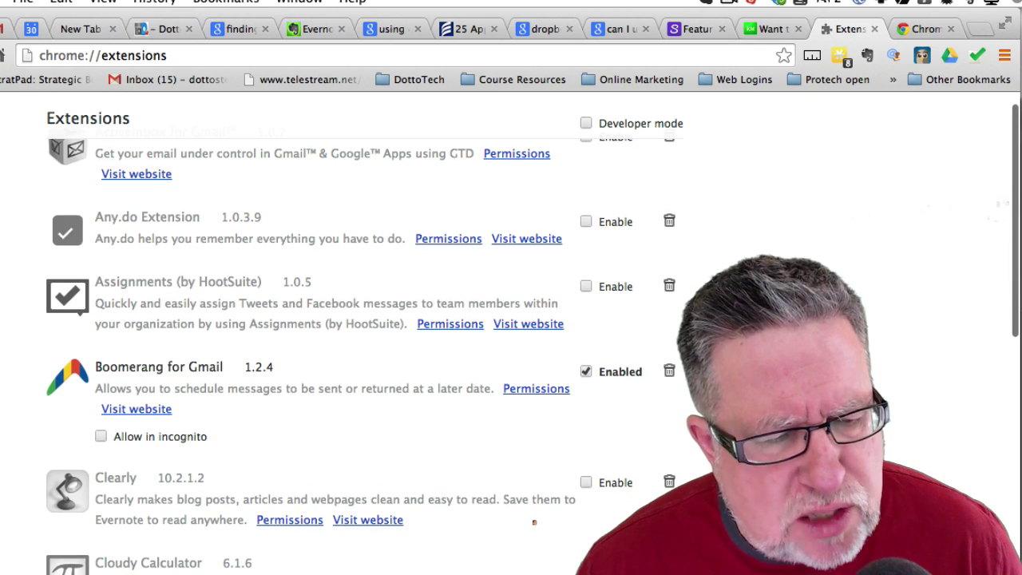
scroll(511, 327, "down", 5)
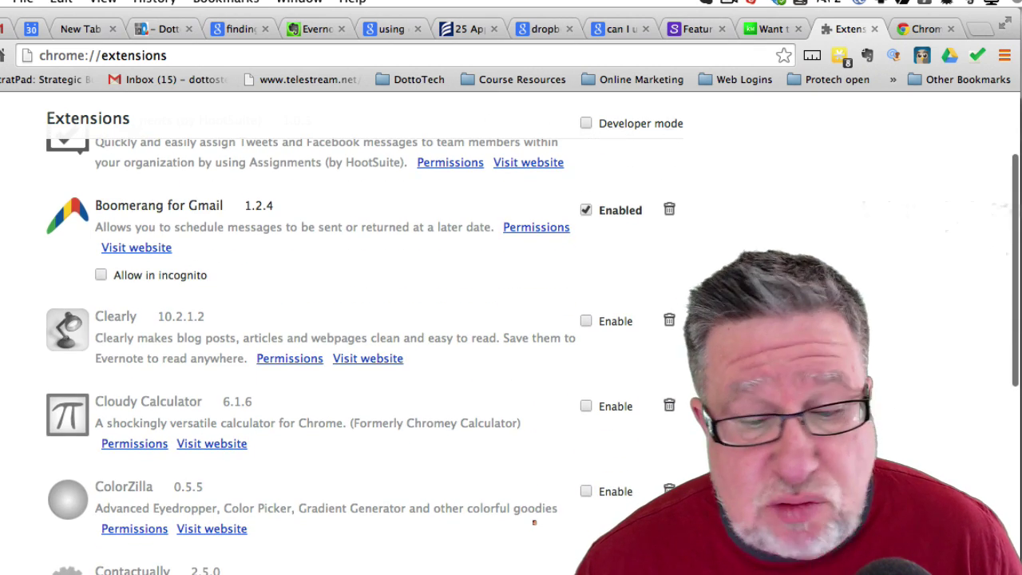
scroll(511, 328, "down", 2)
scroll(511, 327, "down", 2)
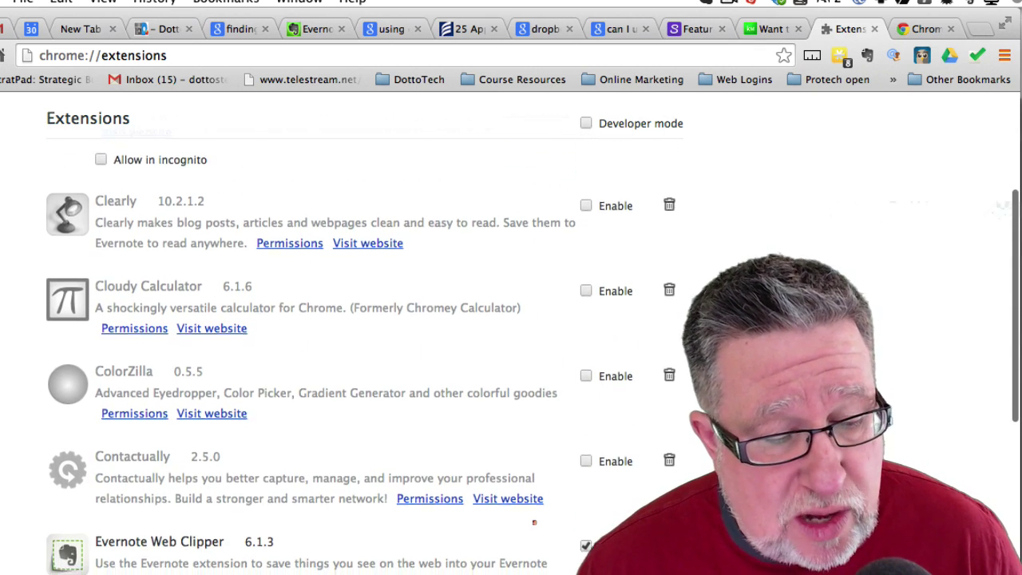
scroll(511, 327, "down", 3)
scroll(511, 327, "down", 12)
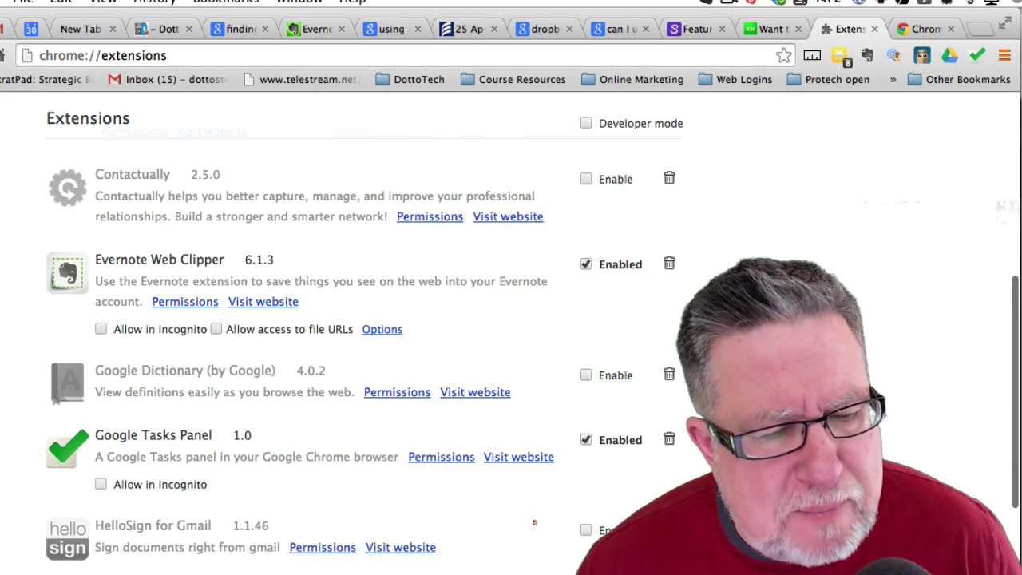
scroll(510, 328, "down", 10)
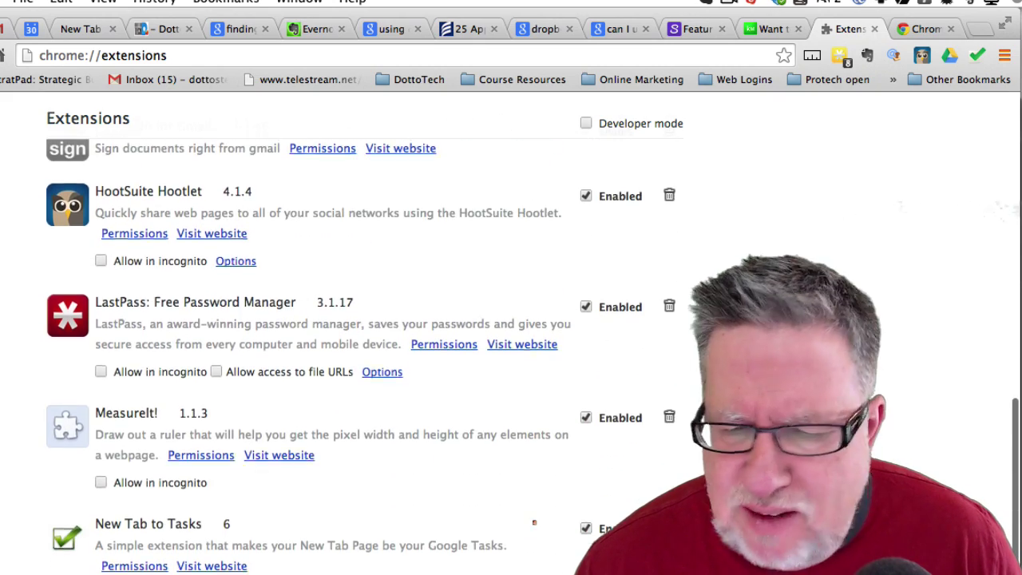
scroll(664, 366, "down", 1)
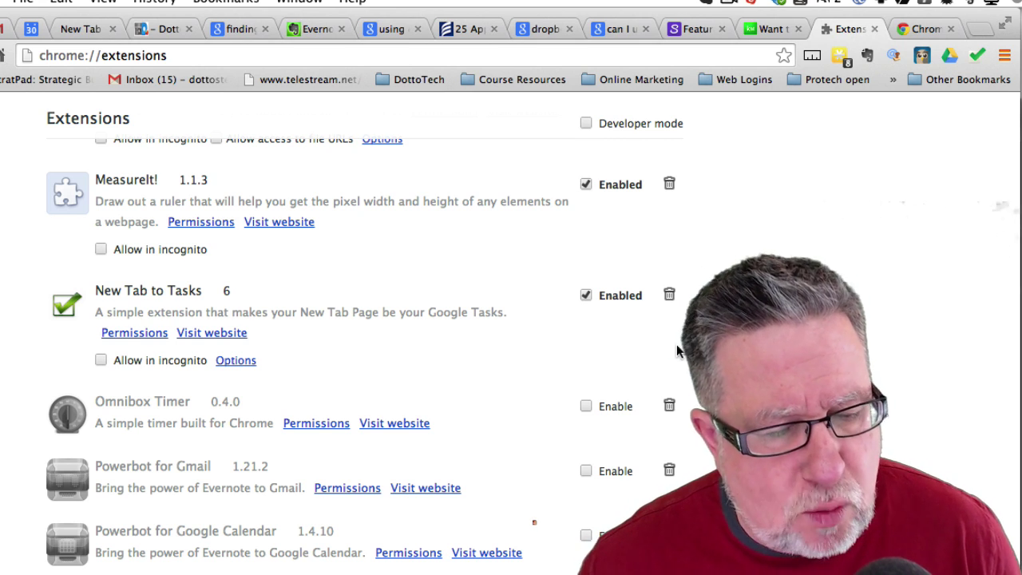
scroll(718, 415, "down", 10)
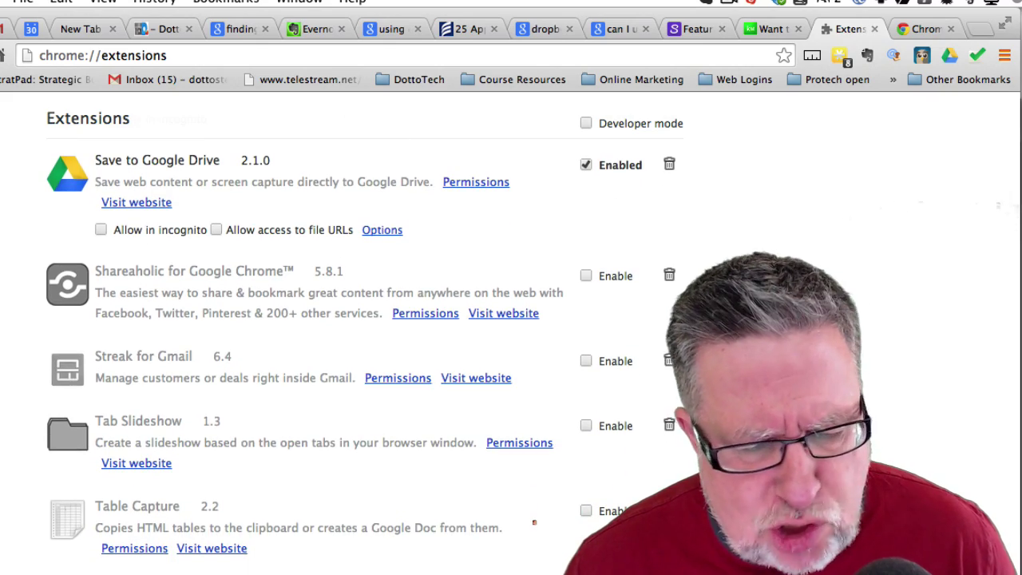
scroll(360, 343, "up", 3)
scroll(359, 343, "up", 10)
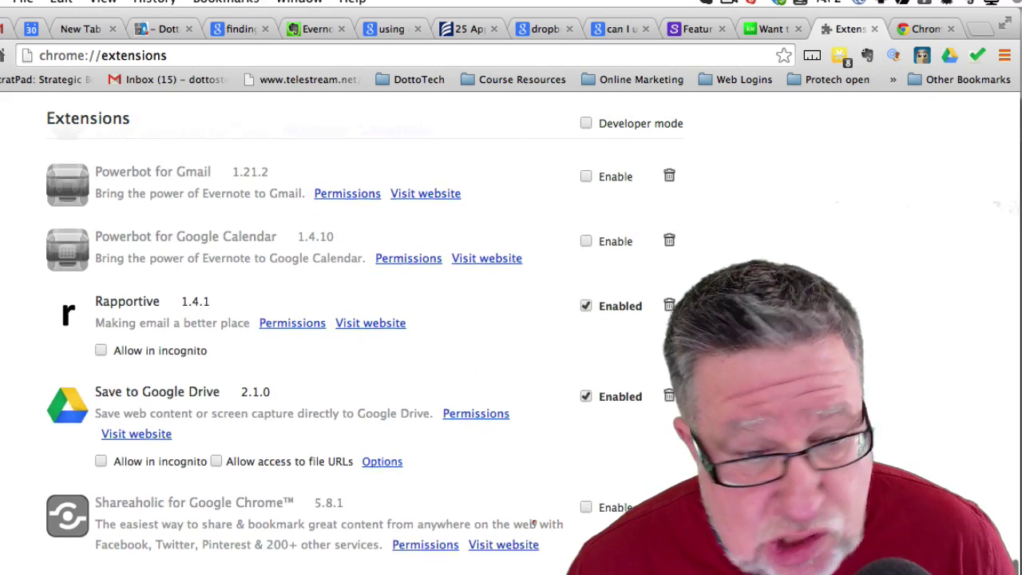
scroll(359, 343, "up", 10)
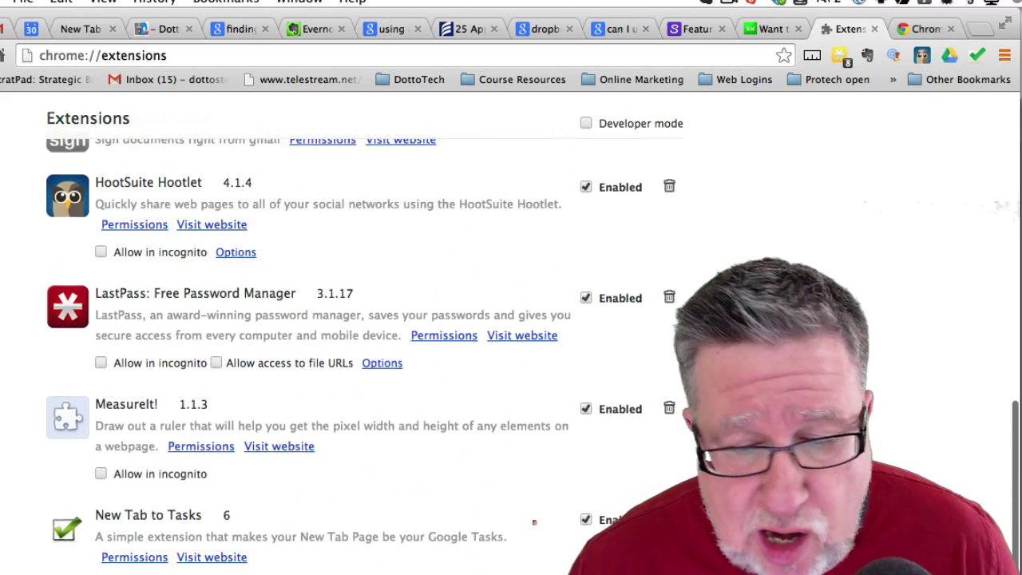
scroll(359, 344, "up", 12)
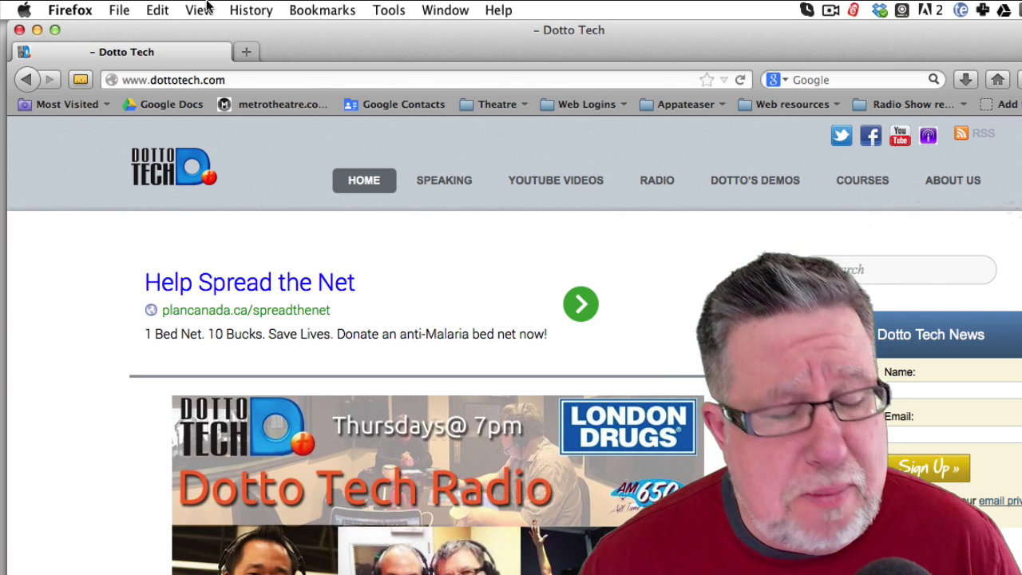
Switch to Firefox and open the Add-ons Manager to list its installed extensions.
left_click(389, 8)
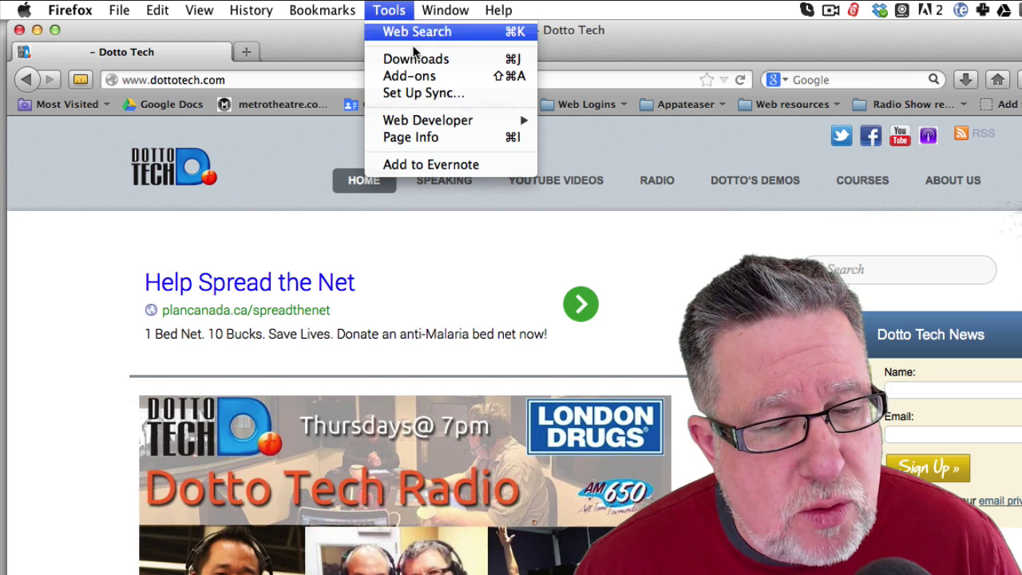
left_click(422, 77)
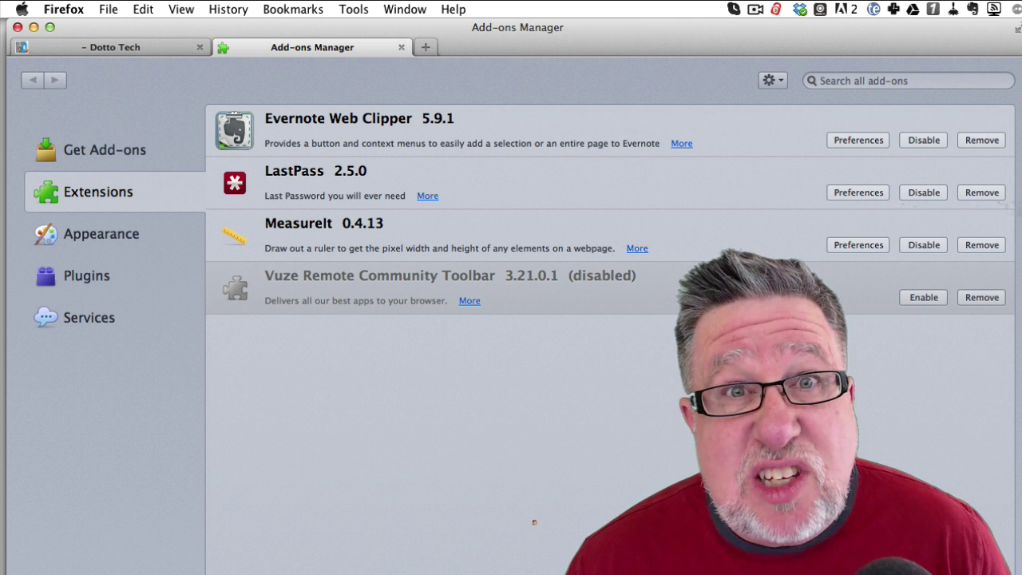
Switch to Safari, open its extensions preferences, and view the details of Evernote Web Clipper and LastPass.
mouse_move(779, 13)
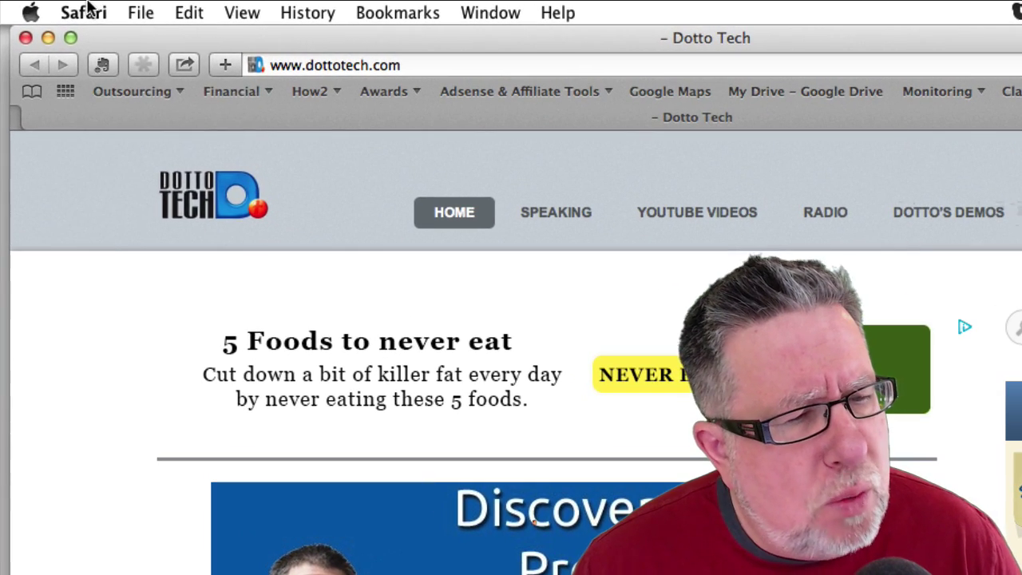
left_click(84, 11)
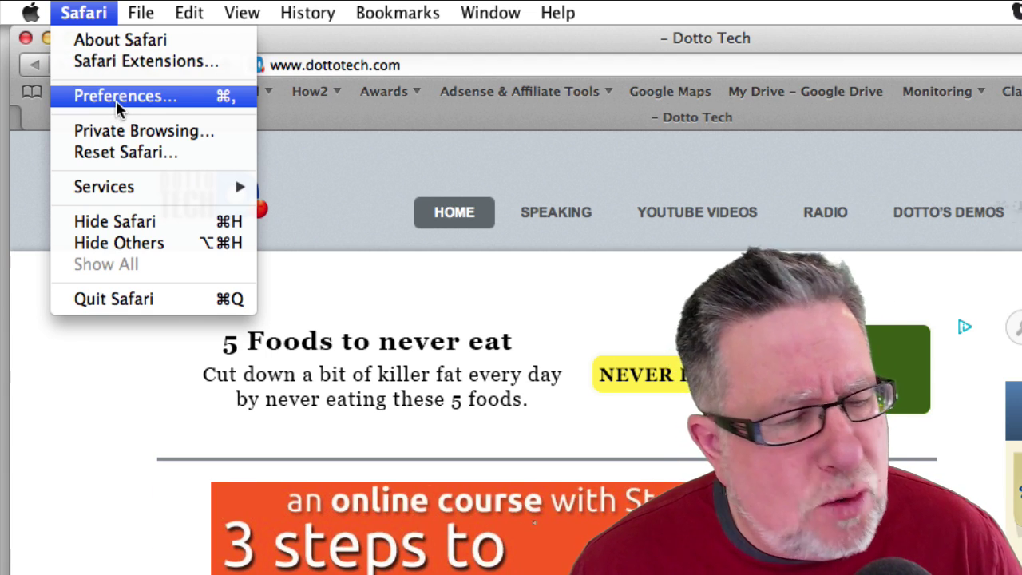
left_click(116, 100)
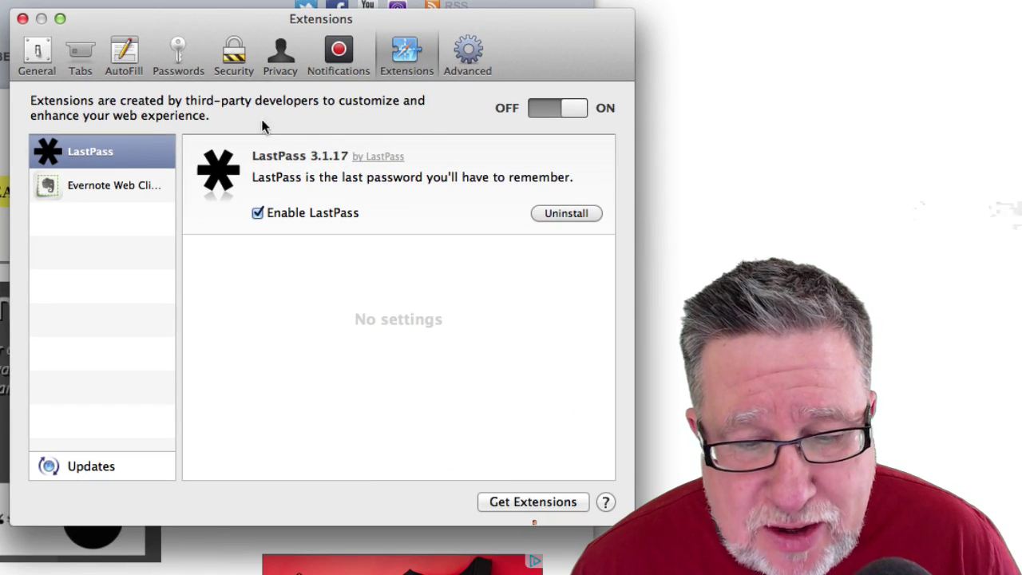
left_click(64, 184)
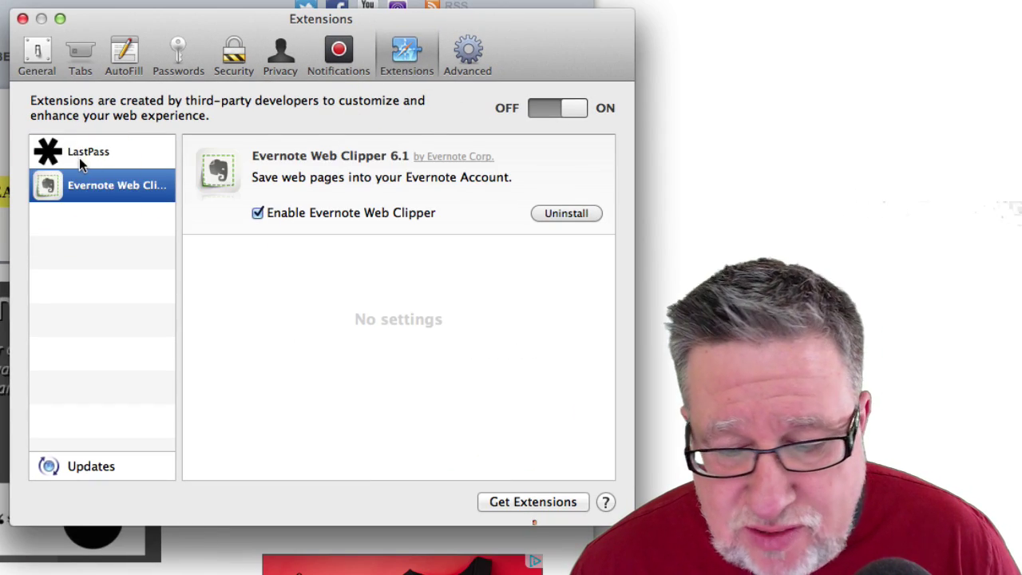
left_click(79, 157)
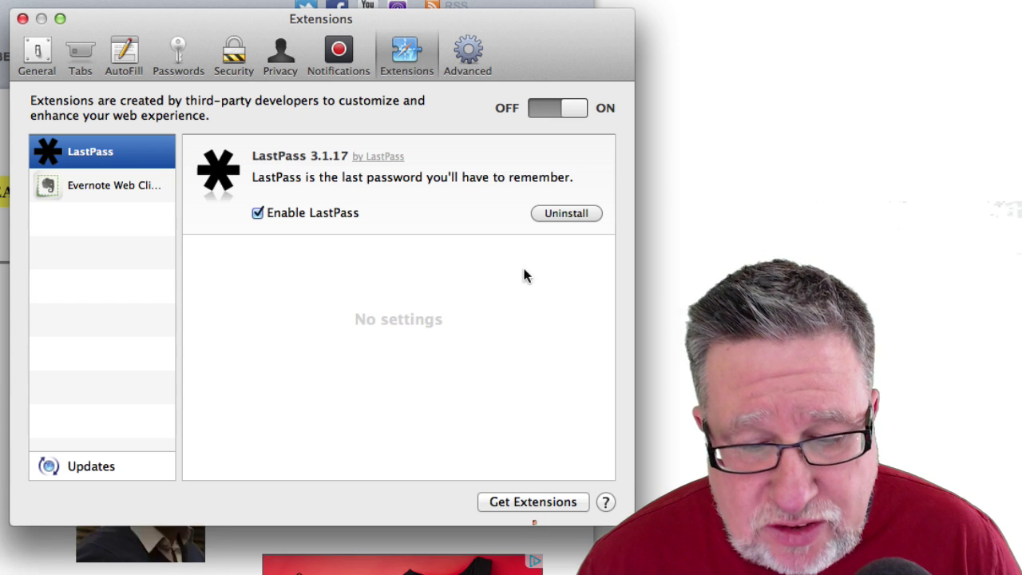